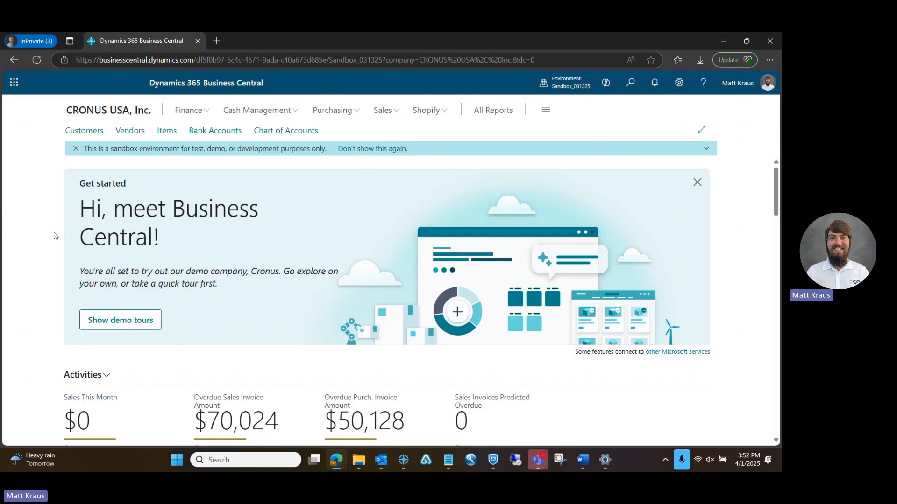
# Search for the Dimensions page, open it and expand it to the full page width.
pyautogui.click(632, 88)
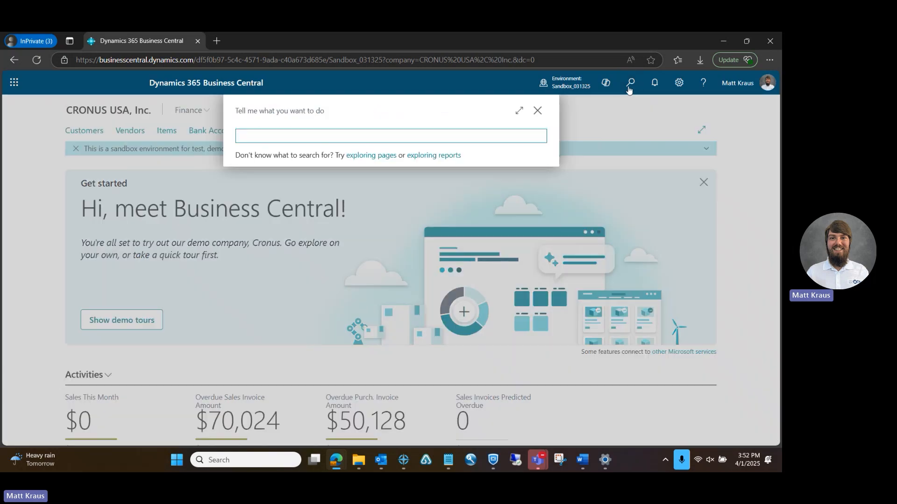
pyautogui.write('dimensions')
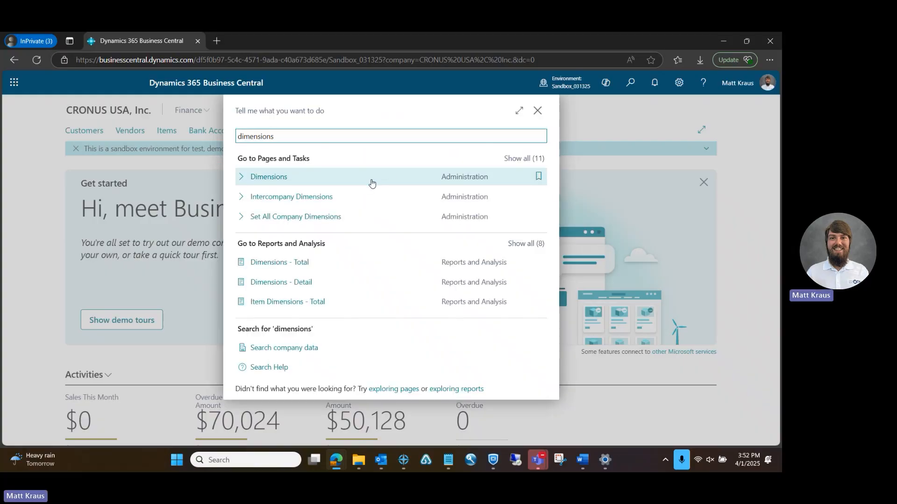
pyautogui.click(343, 183)
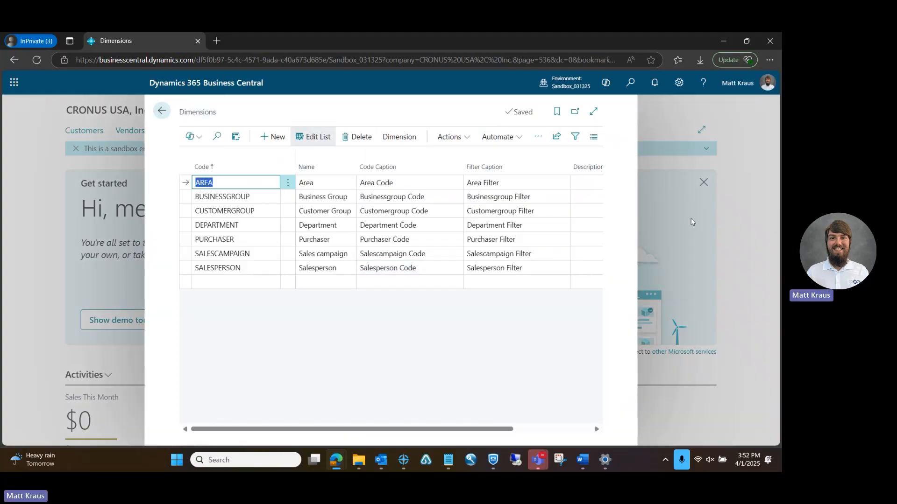
pyautogui.click(594, 111)
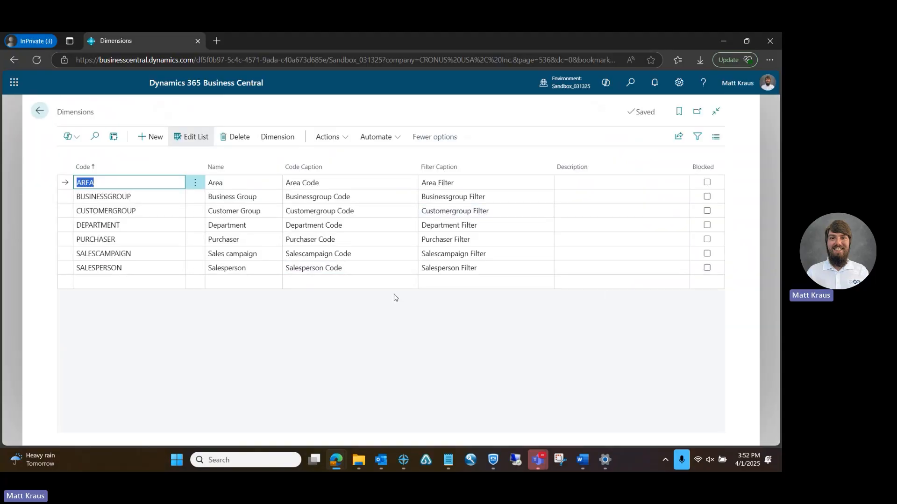
# Review the dimension values of the DEPARTMENT dimension and return to the dimensions list.
pyautogui.click(65, 198)
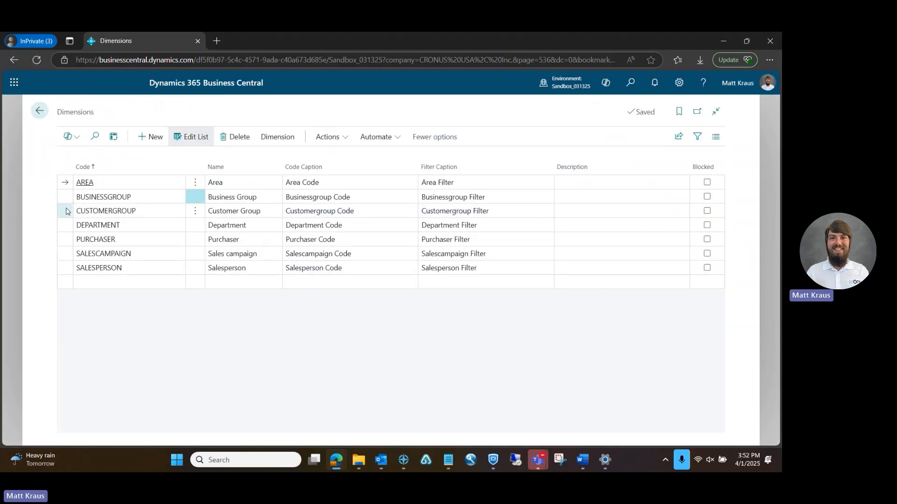
pyautogui.click(67, 213)
pyautogui.click(64, 227)
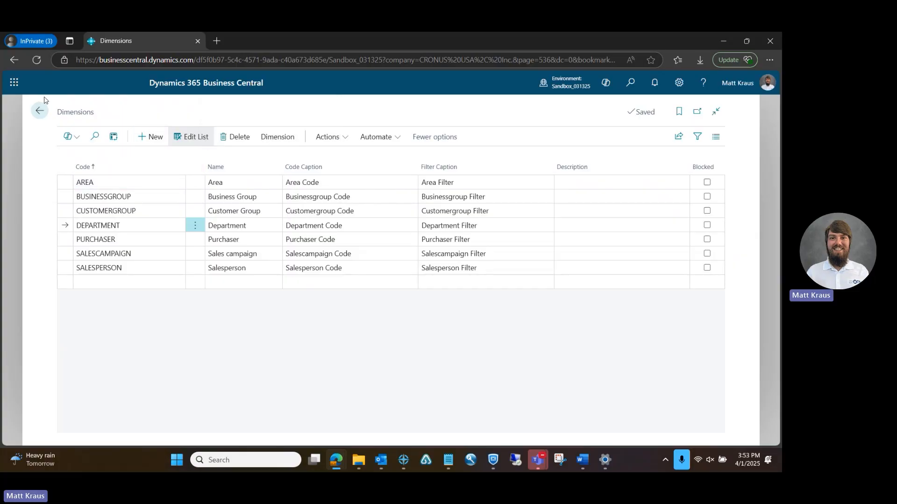
pyautogui.click(279, 138)
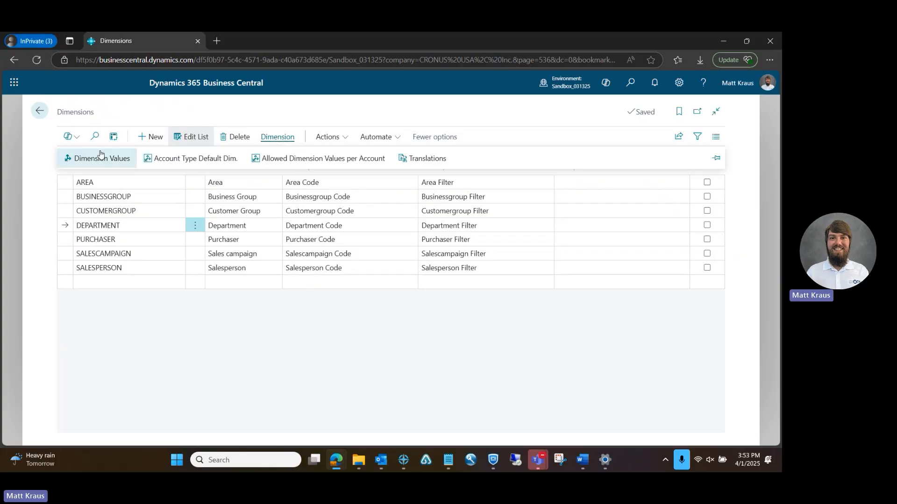
pyautogui.click(122, 161)
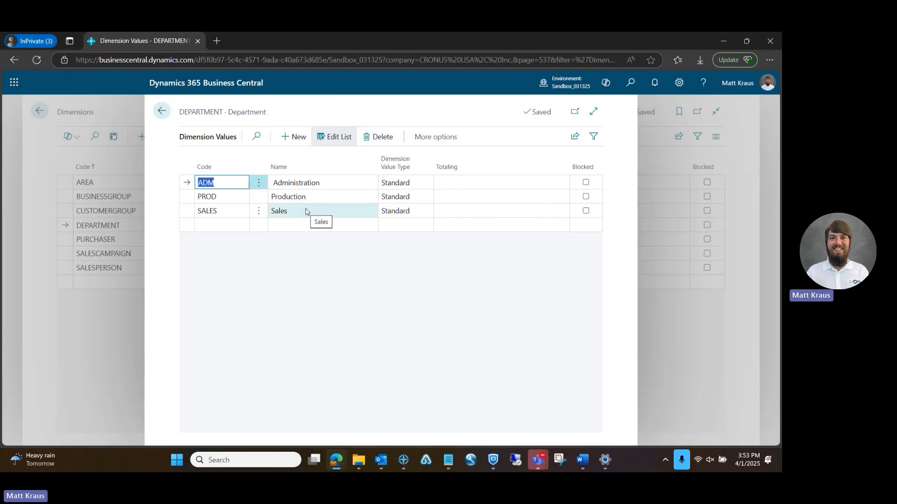
pyautogui.click(162, 113)
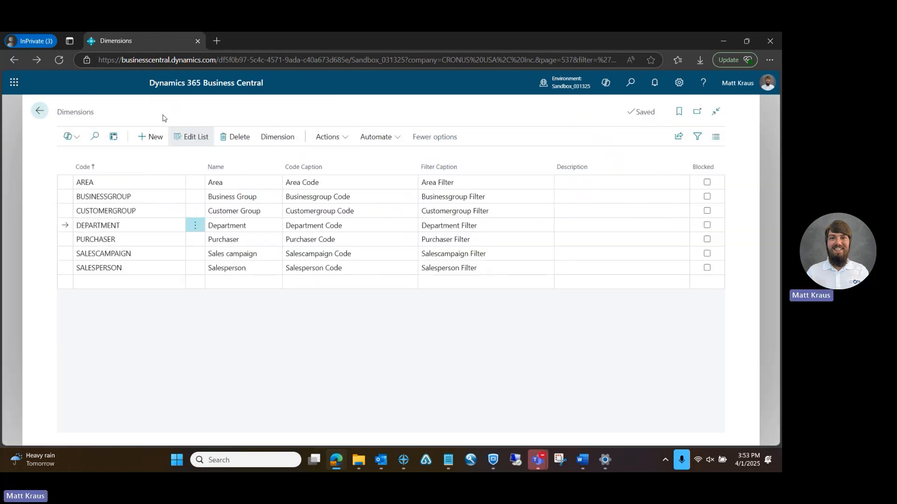
# Review the dimension values of the CUSTOMERGROUP dimension and return to the dimensions list.
pyautogui.click(67, 212)
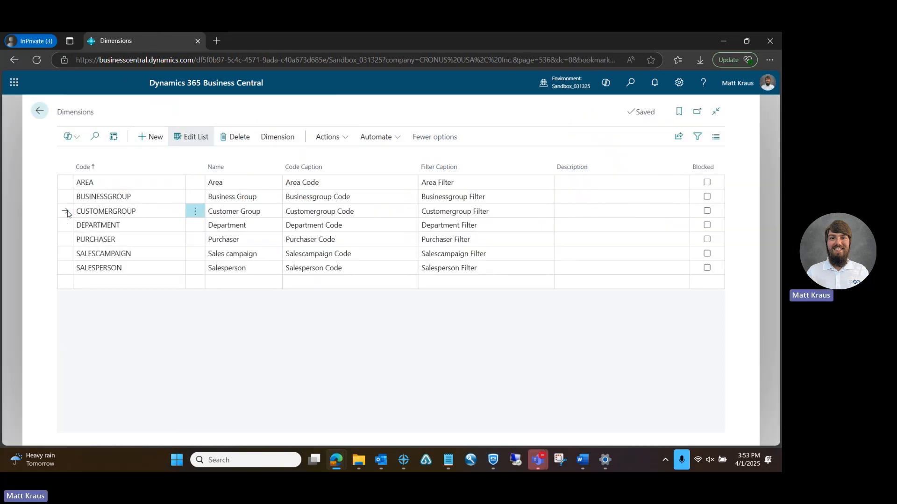
pyautogui.click(280, 142)
pyautogui.click(110, 160)
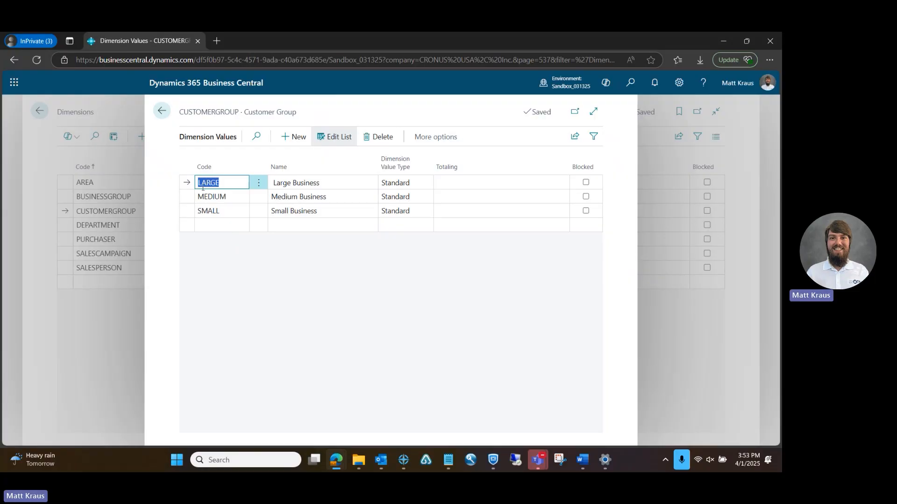
pyautogui.click(162, 115)
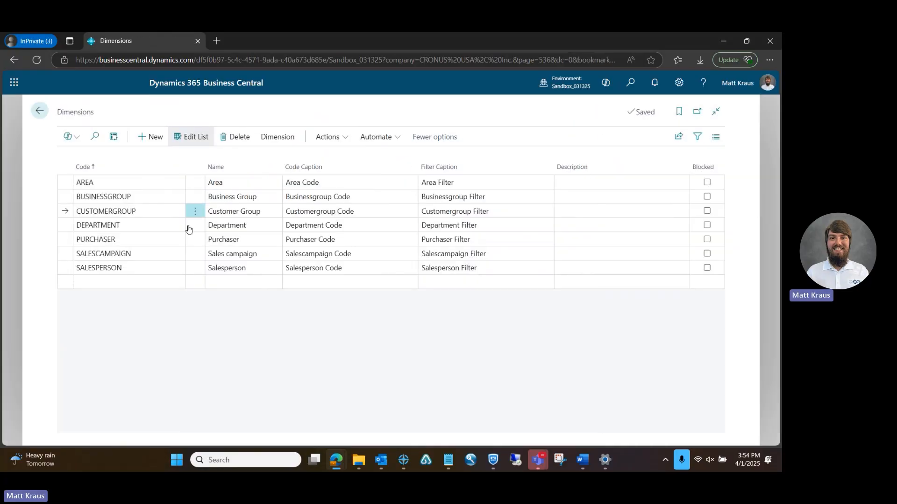
# Add a dimension value to the DEPARTMENT dimension with code MISC and name Miscellaneous.
pyautogui.click(63, 228)
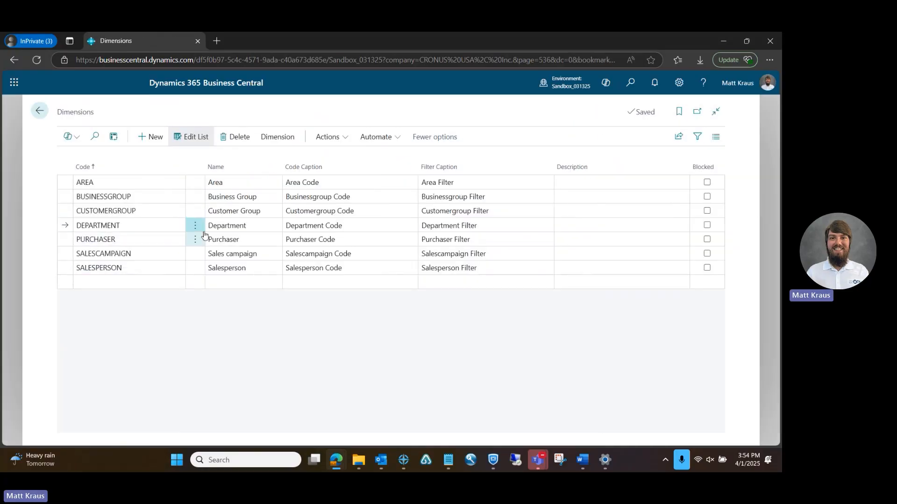
pyautogui.click(282, 138)
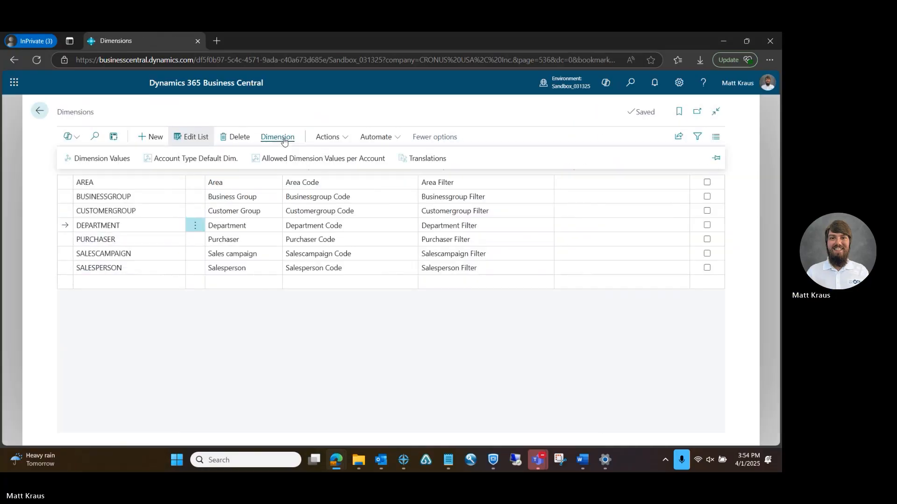
pyautogui.click(112, 158)
pyautogui.click(210, 226)
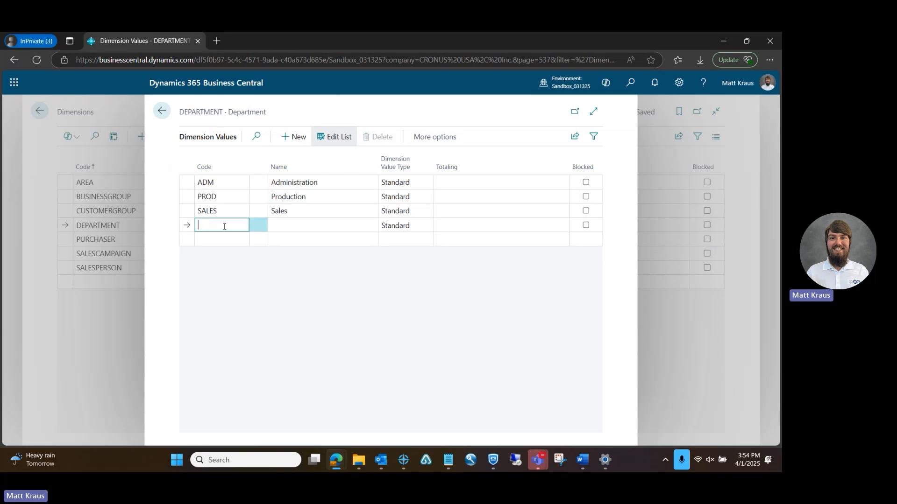
pyautogui.write('MISC')
pyautogui.press('Tab')
pyautogui.write('Mic')
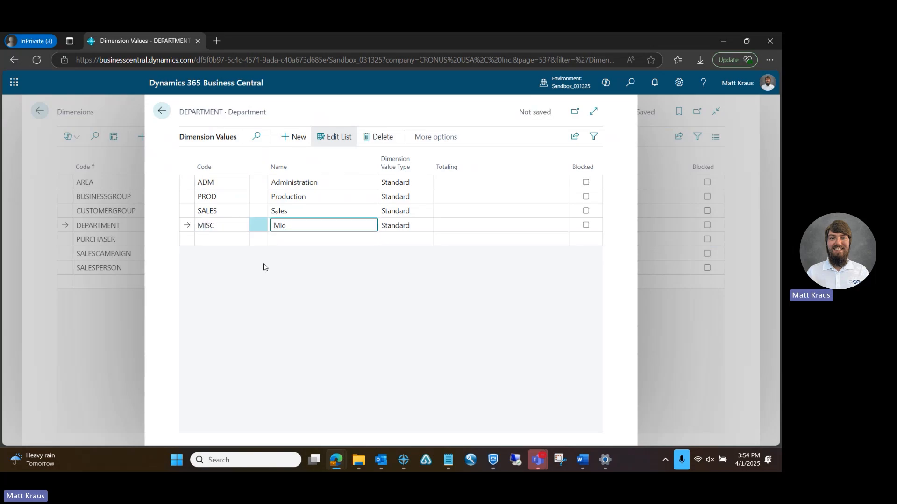
pyautogui.write('scell')
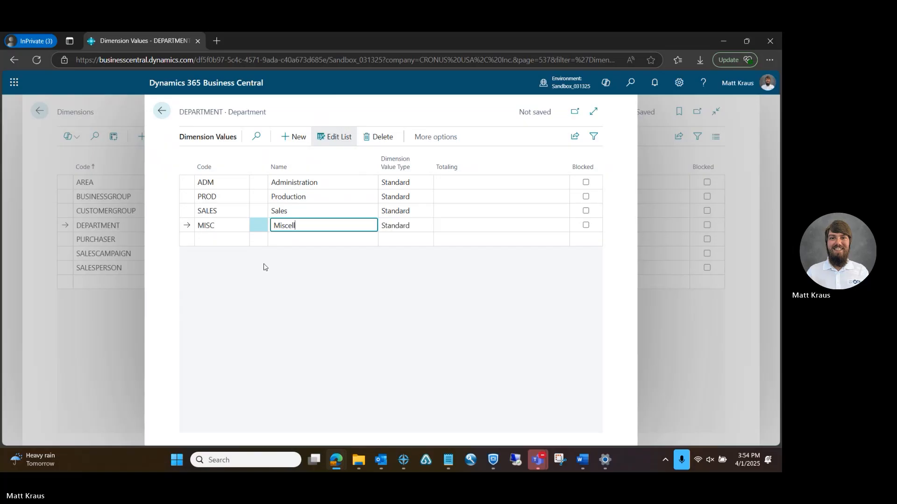
pyautogui.write('aneous')
pyautogui.press('Tab')
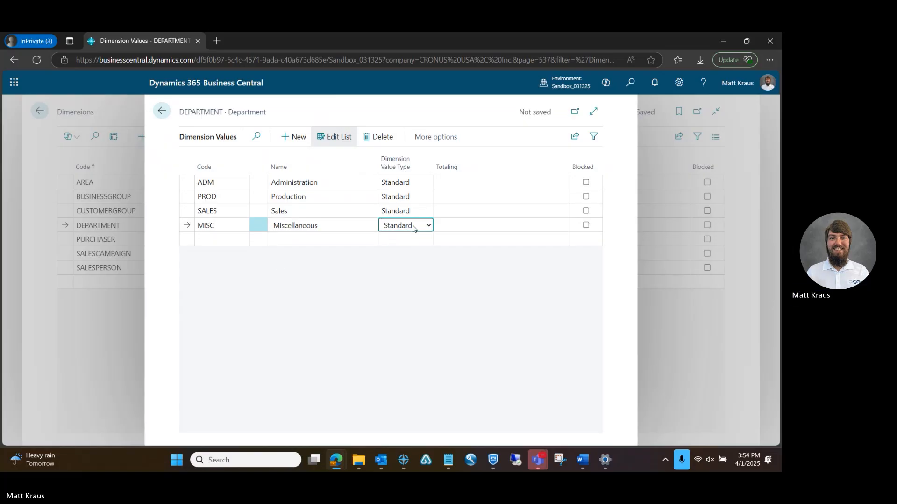
# Choose Standard as the dimension value type of the MISC value and close the department's value list.
pyautogui.click(428, 226)
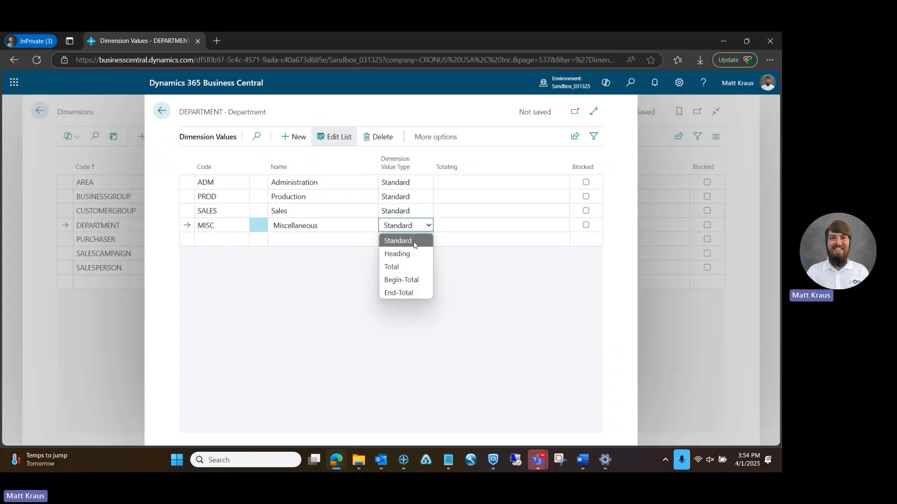
pyautogui.click(413, 242)
pyautogui.click(478, 227)
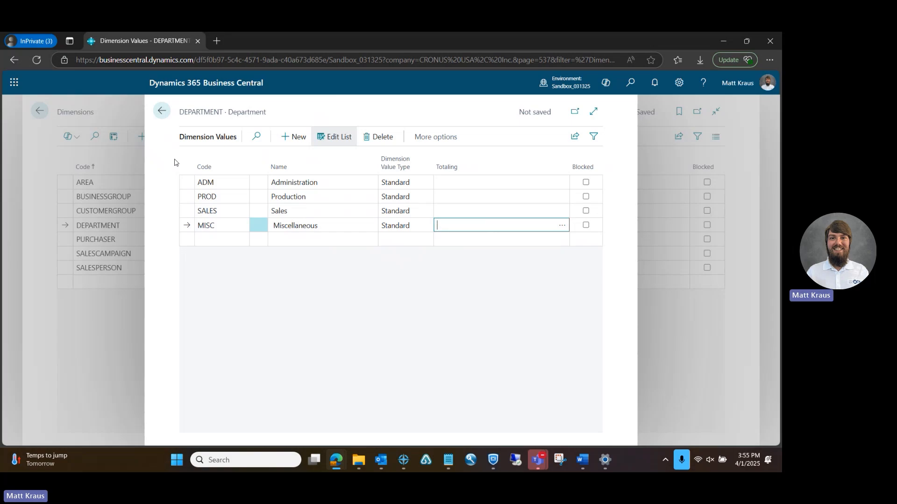
pyautogui.click(416, 226)
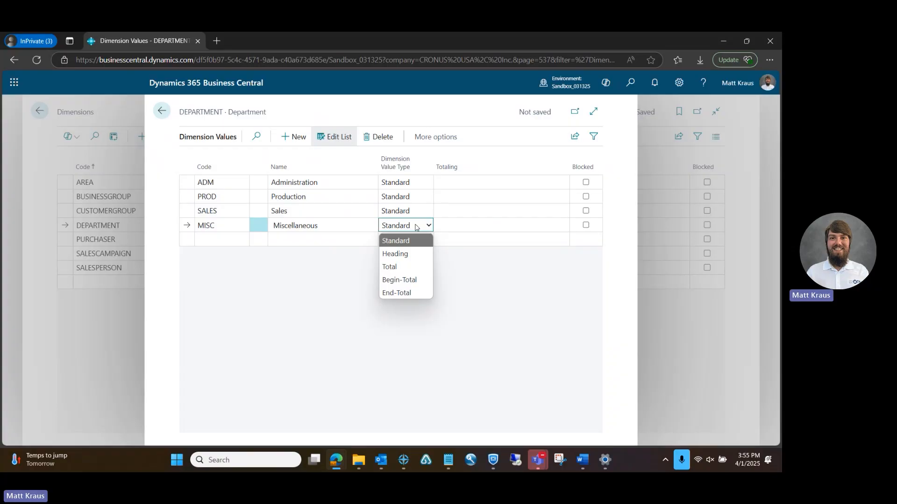
pyautogui.click(416, 226)
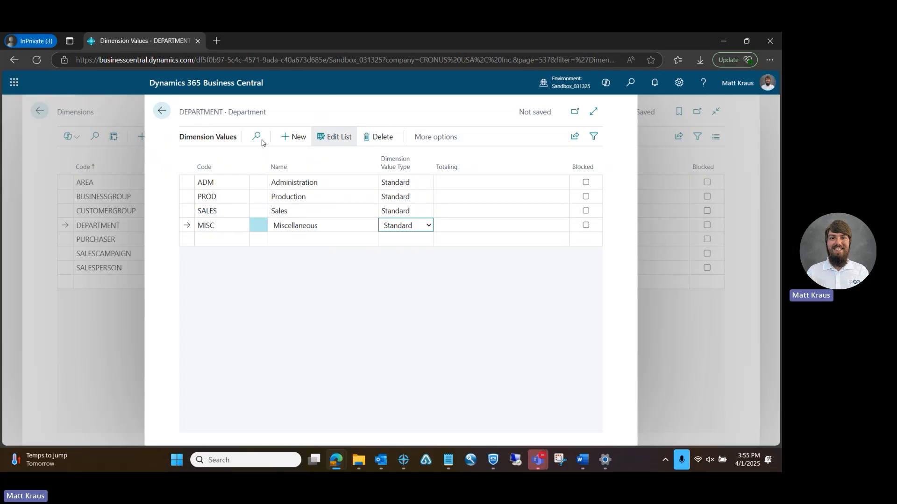
pyautogui.click(160, 111)
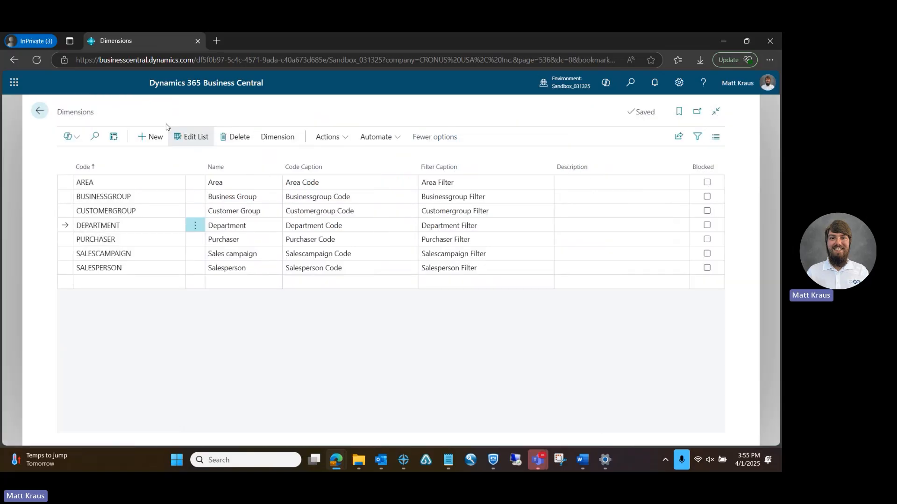
# Check the DEPARTMENT dimension's value list for the MISC entry and return to the home page.
pyautogui.click(276, 137)
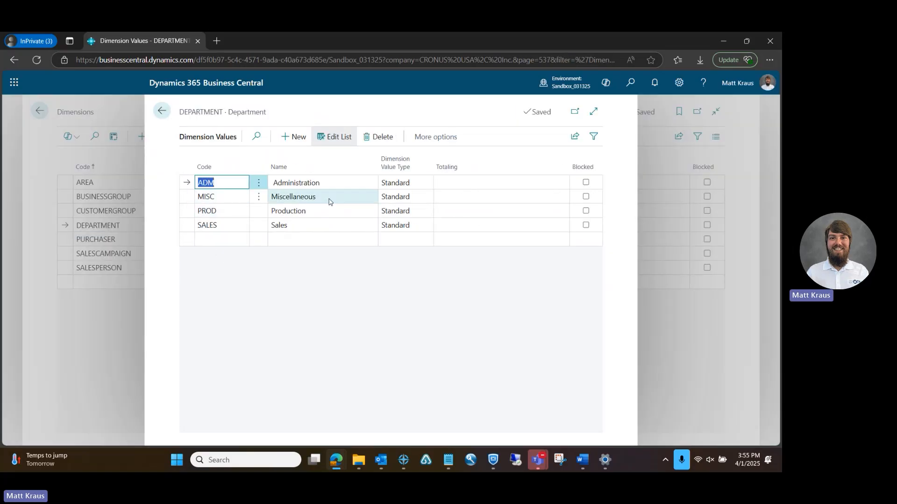
pyautogui.click(162, 111)
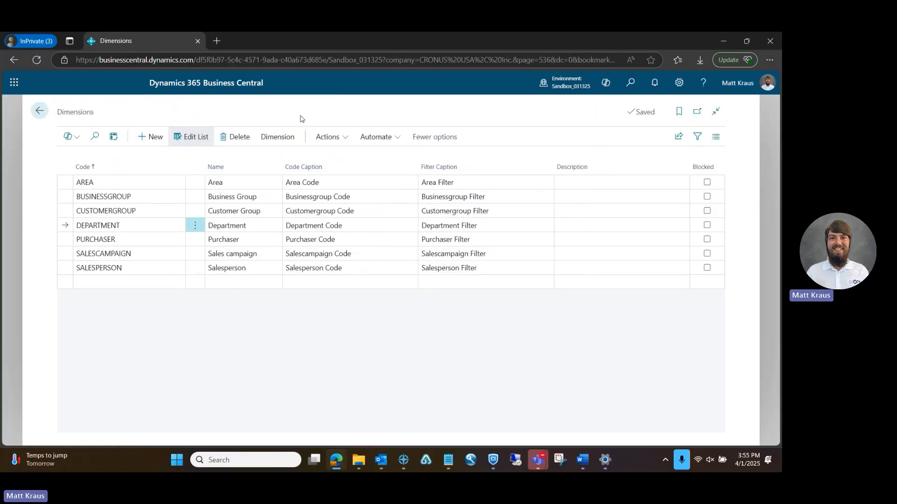
pyautogui.click(39, 112)
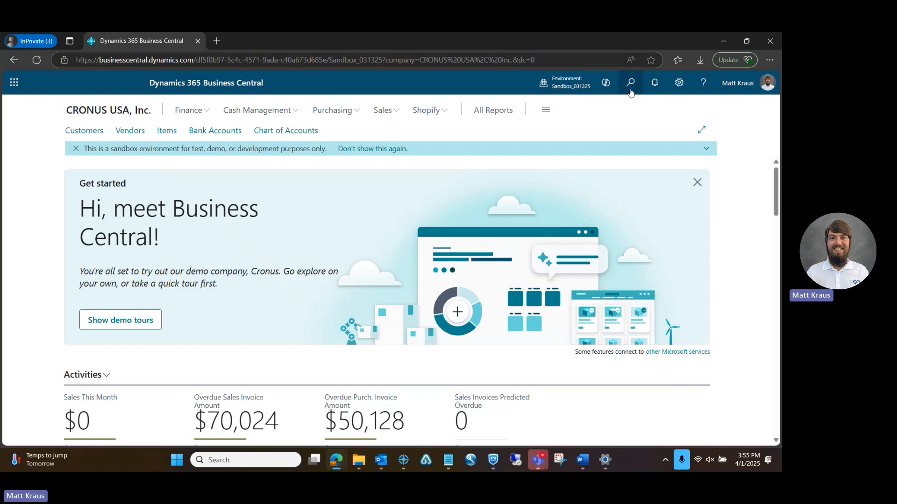
# Search for General Ledger Setup, open it at full page width and bring up its Dimensions section.
pyautogui.click(630, 84)
pyautogui.write('ge')
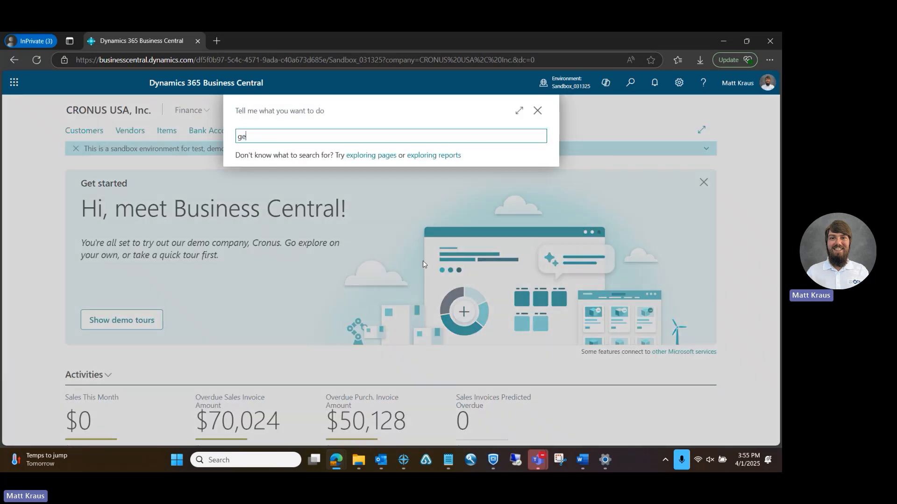
pyautogui.write('neral ledger setup')
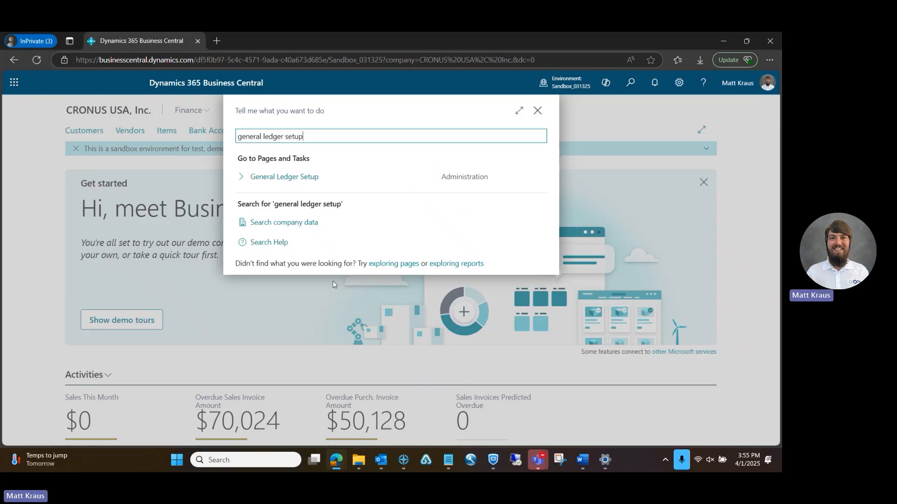
pyautogui.click(344, 182)
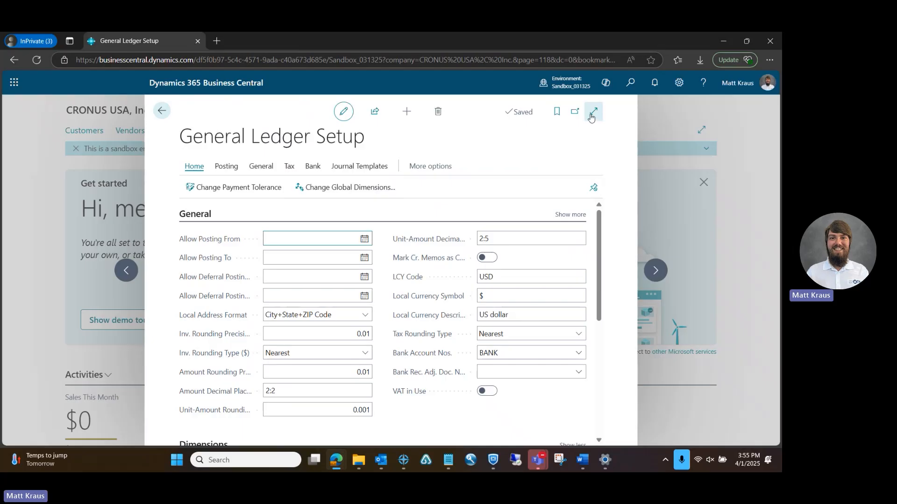
pyautogui.click(592, 112)
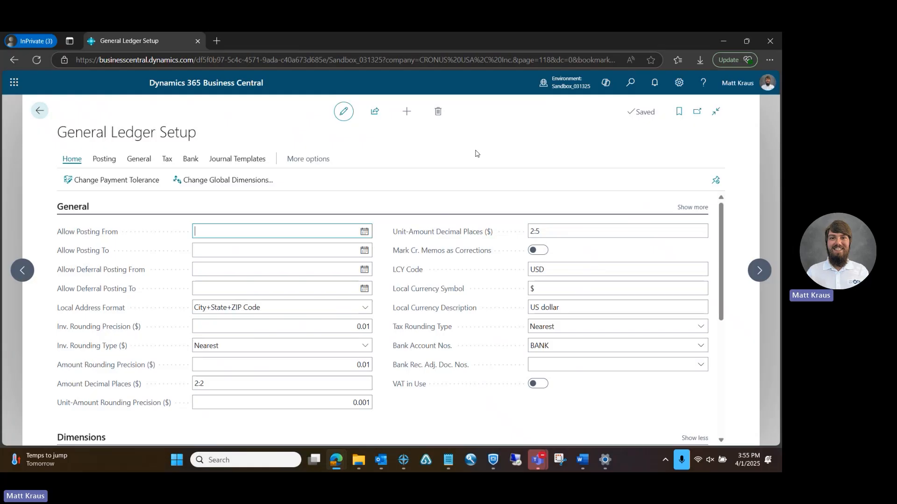
pyautogui.scroll(-1, 723, 237)
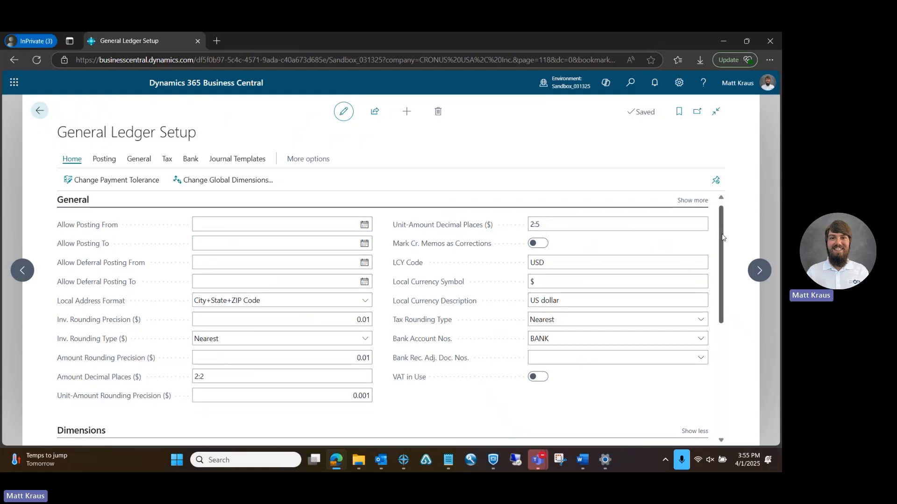
pyautogui.moveTo(722, 237); pyautogui.dragTo(723, 309)
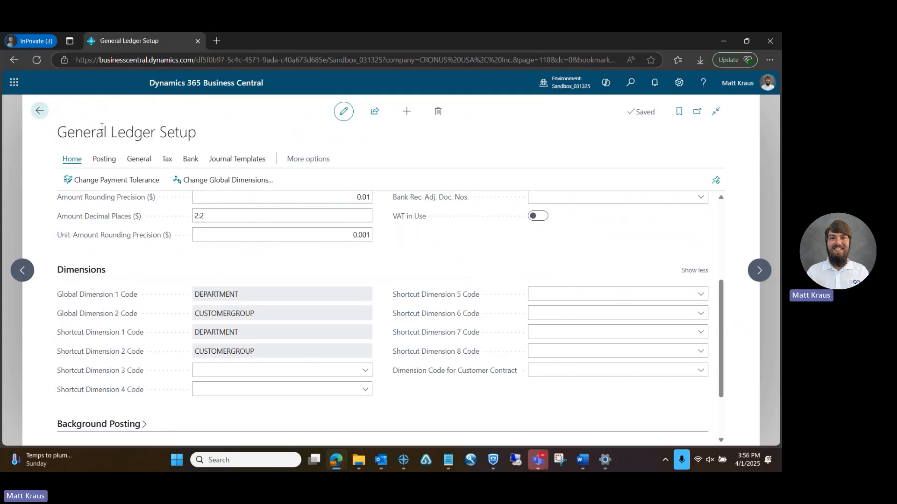
# Open Change Global Dimensions, look through the dimensions selectable for Global Dimension 1, and return to the home page.
pyautogui.click(239, 182)
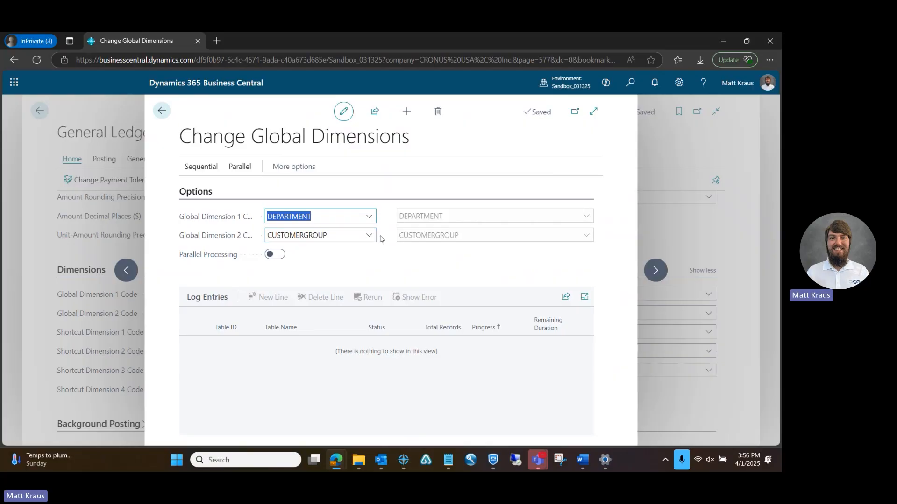
pyautogui.click(374, 217)
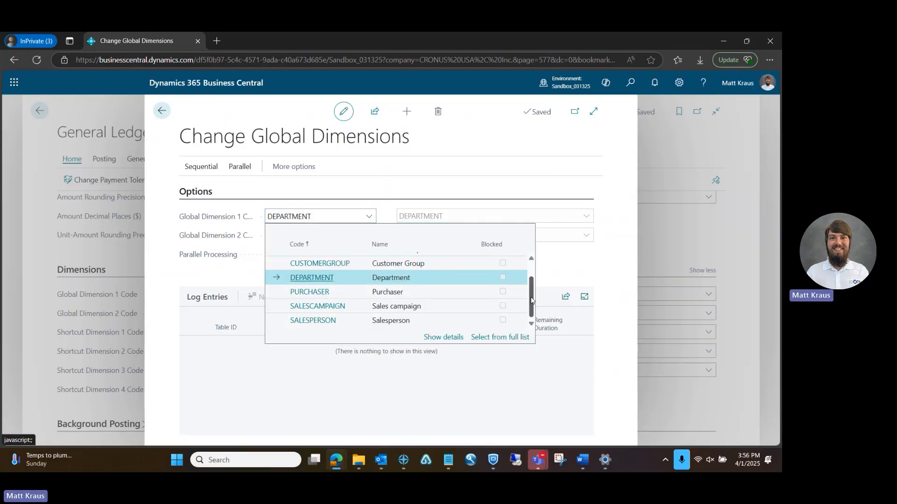
pyautogui.moveTo(531, 312); pyautogui.dragTo(535, 257)
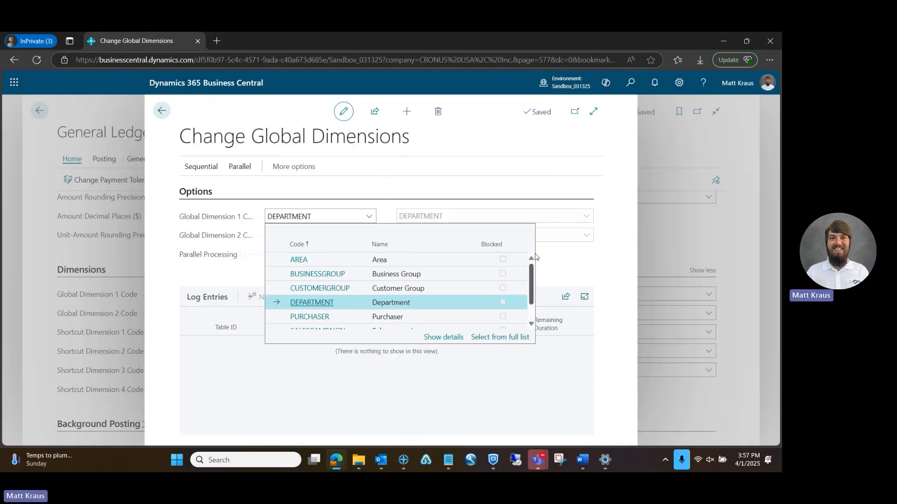
pyautogui.click(360, 185)
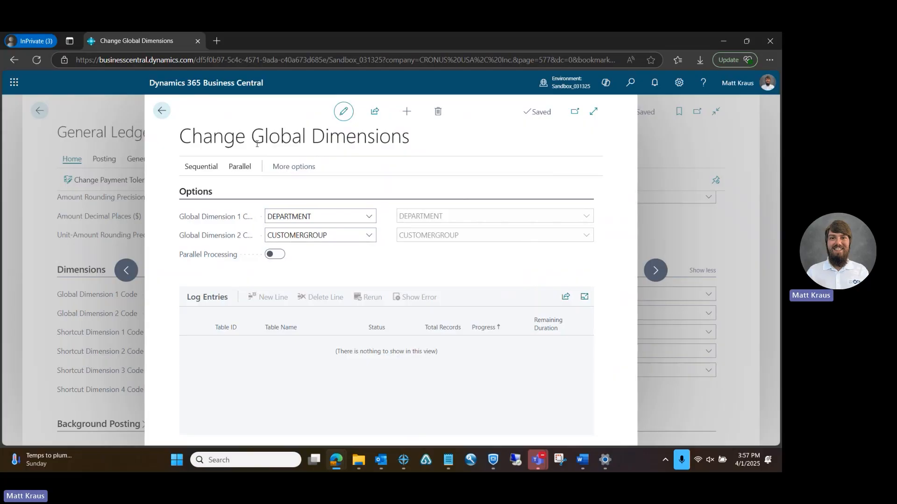
pyautogui.click(162, 111)
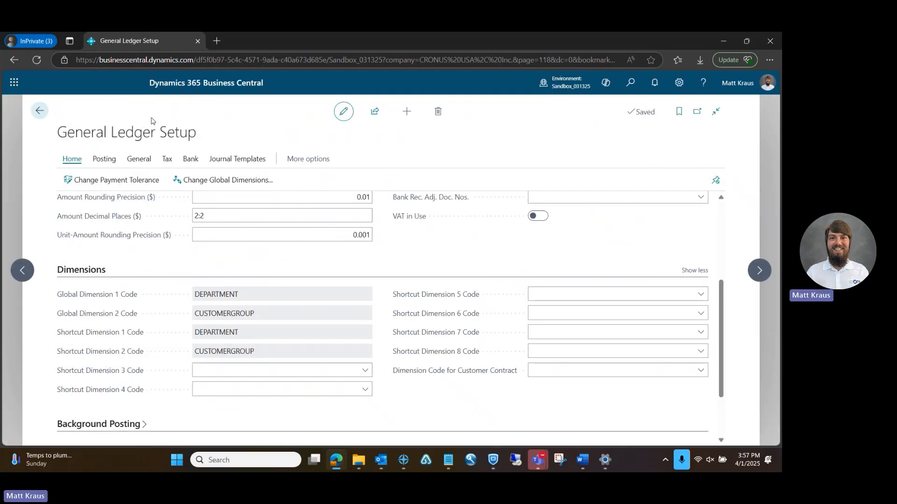
pyautogui.click(39, 111)
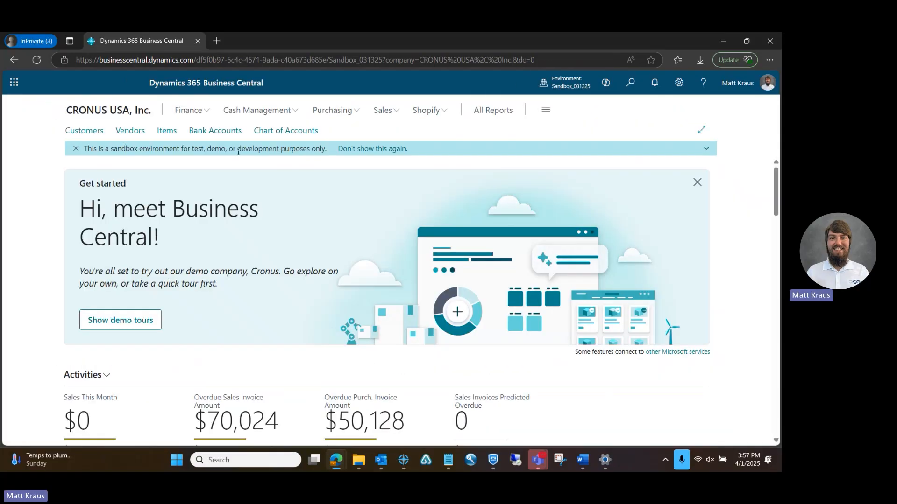
# Open the General Journals list from the Finance area and open the DAILY batch.
pyautogui.click(204, 113)
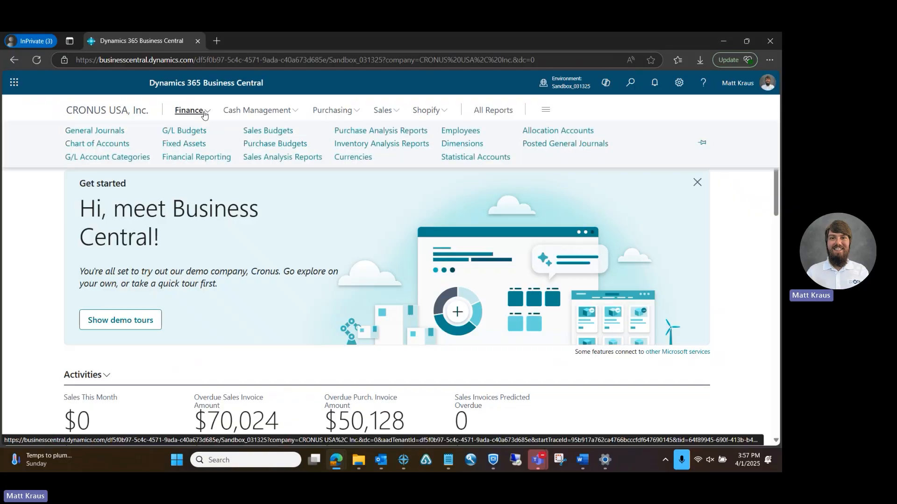
pyautogui.click(204, 114)
pyautogui.click(202, 114)
pyautogui.click(104, 132)
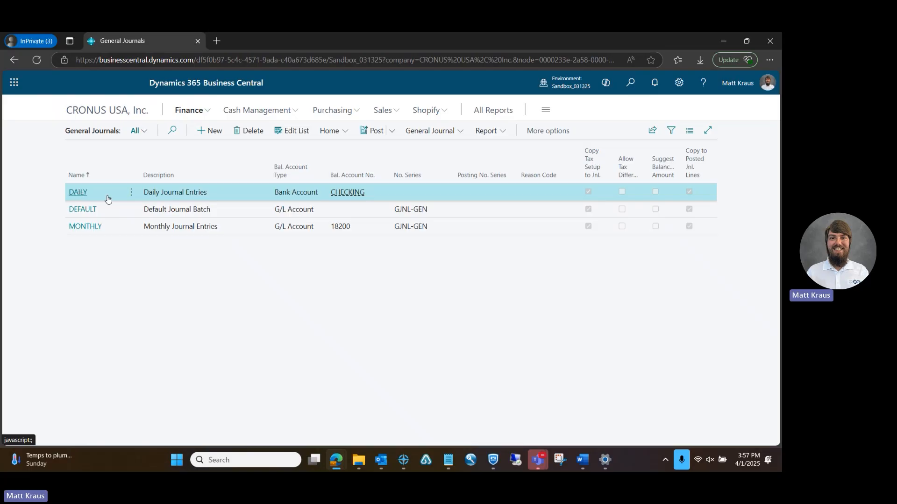
pyautogui.click(108, 199)
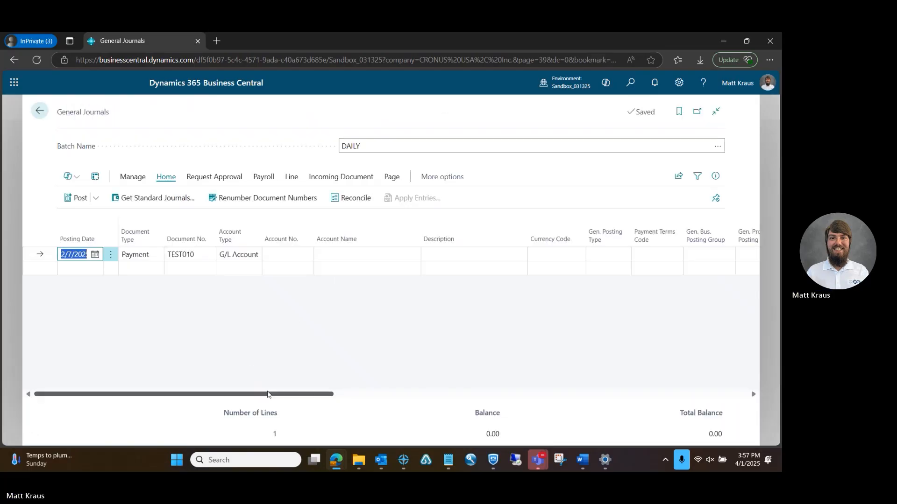
# Set the account number of the TEST010 payment line to 18100, Cash.
pyautogui.click(276, 258)
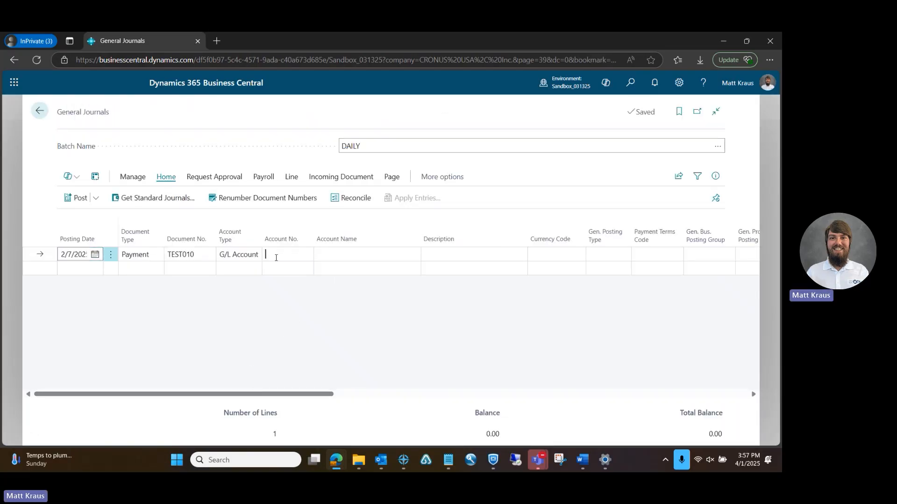
pyautogui.click(306, 254)
pyautogui.moveTo(529, 307); pyautogui.dragTo(532, 333)
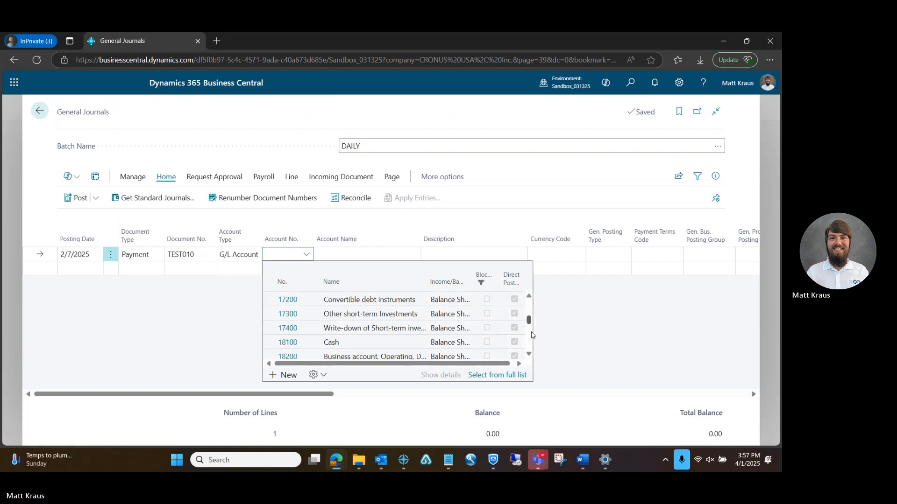
pyautogui.click(290, 346)
# Set the journal line's payment terms code to 10 DAYS and its amount to 100.
pyautogui.moveTo(305, 397); pyautogui.dragTo(423, 388)
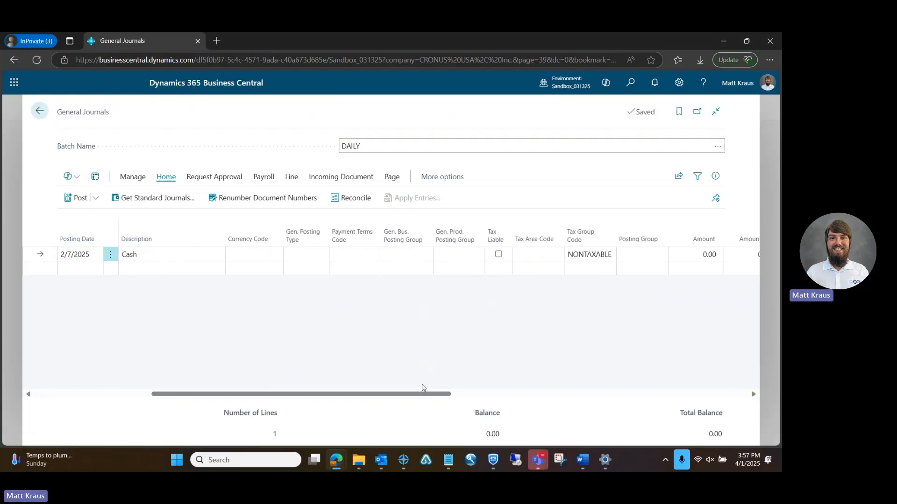
pyautogui.click(374, 254)
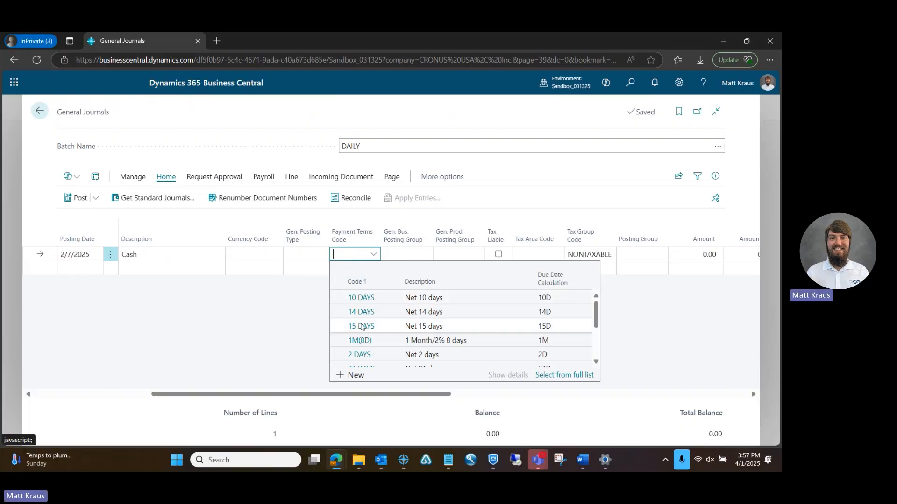
pyautogui.click(361, 298)
pyautogui.moveTo(404, 396); pyautogui.dragTo(531, 388)
pyautogui.click(331, 254)
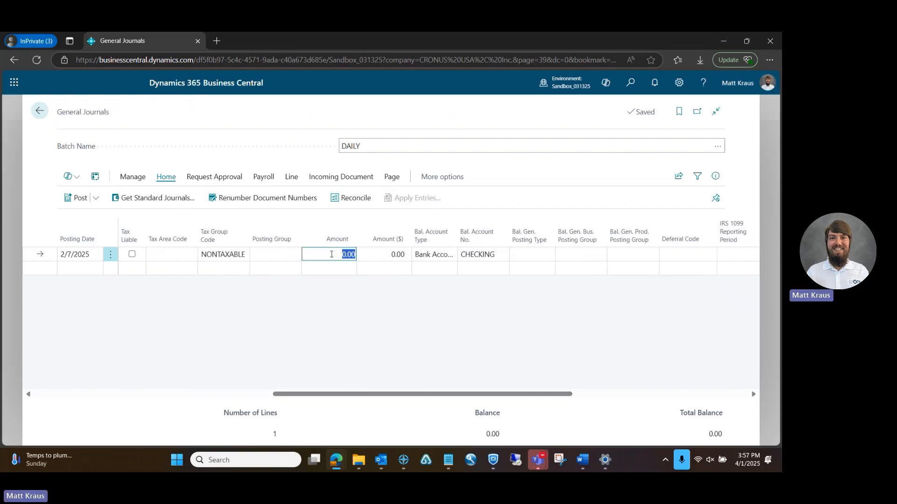
pyautogui.write('100')
pyautogui.press('Tab')
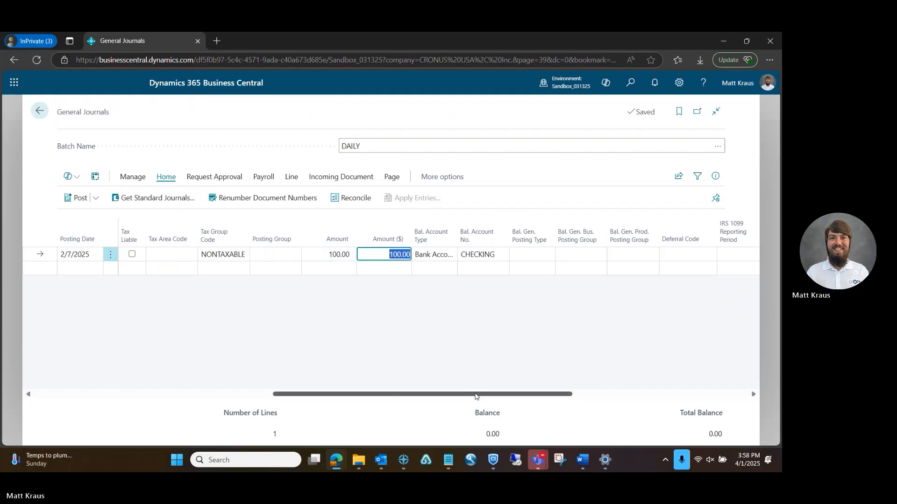
# Assign department code MISC and customer group code SMALL to the journal line.
pyautogui.moveTo(477, 396); pyautogui.dragTo(670, 387)
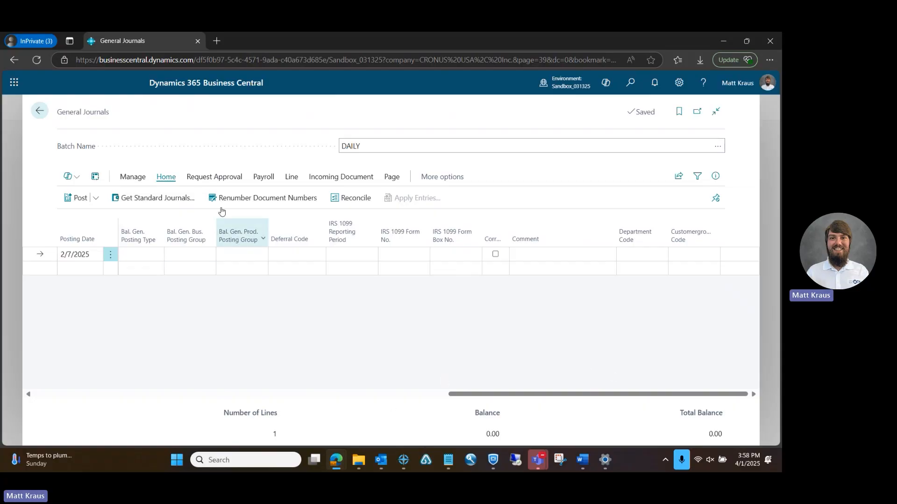
pyautogui.click(640, 252)
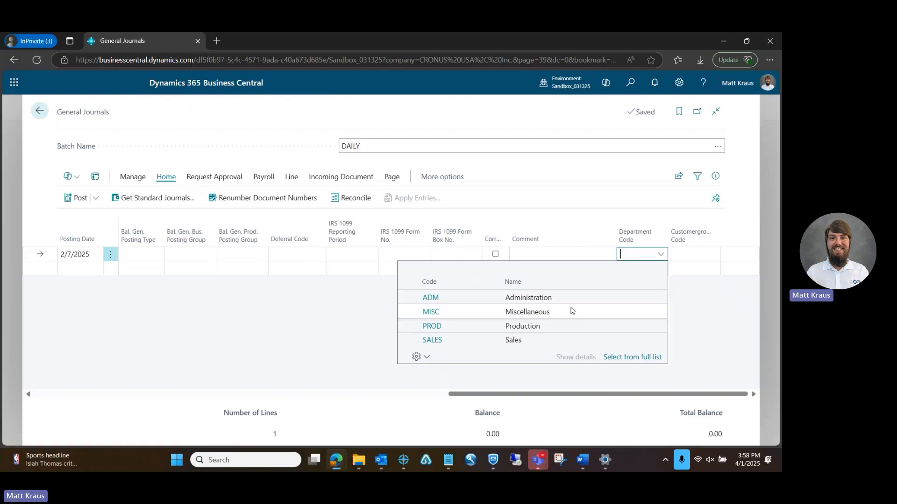
pyautogui.click(431, 313)
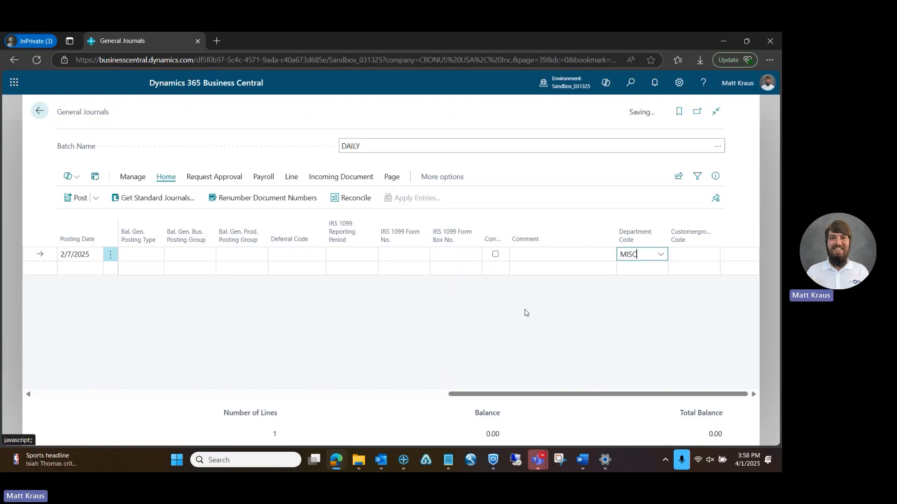
pyautogui.click(678, 253)
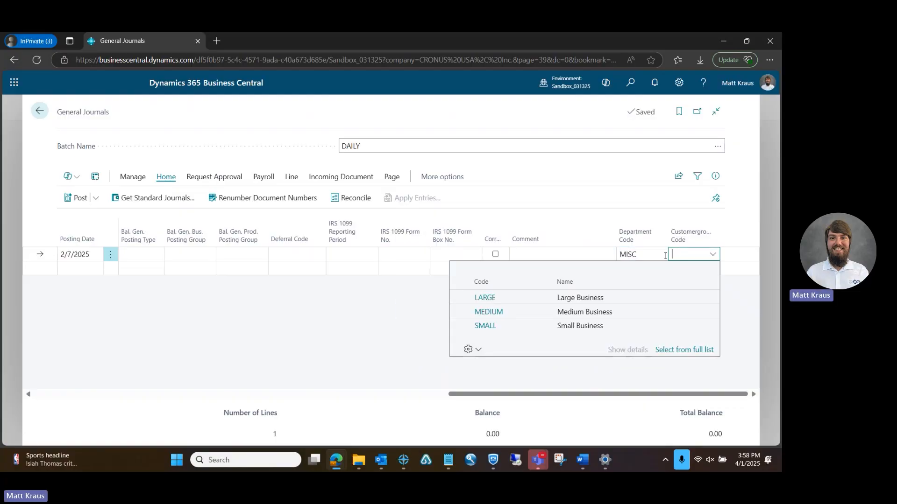
pyautogui.click(486, 326)
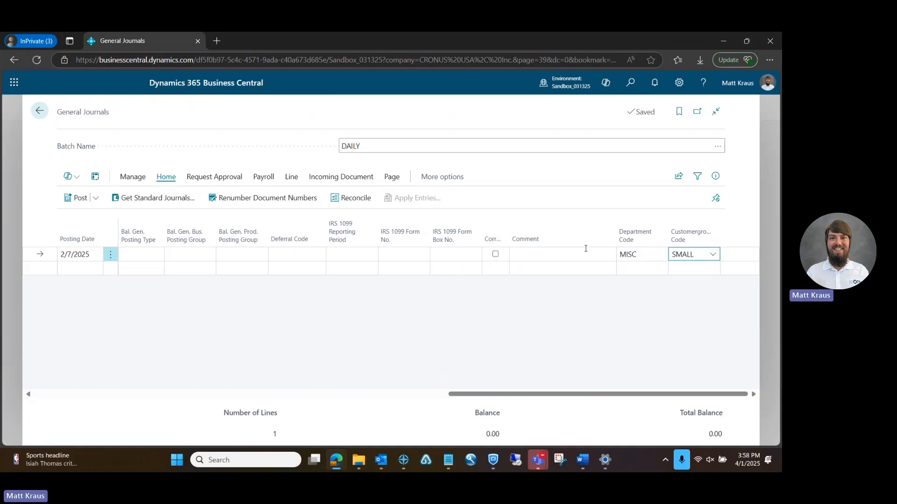
pyautogui.click(562, 257)
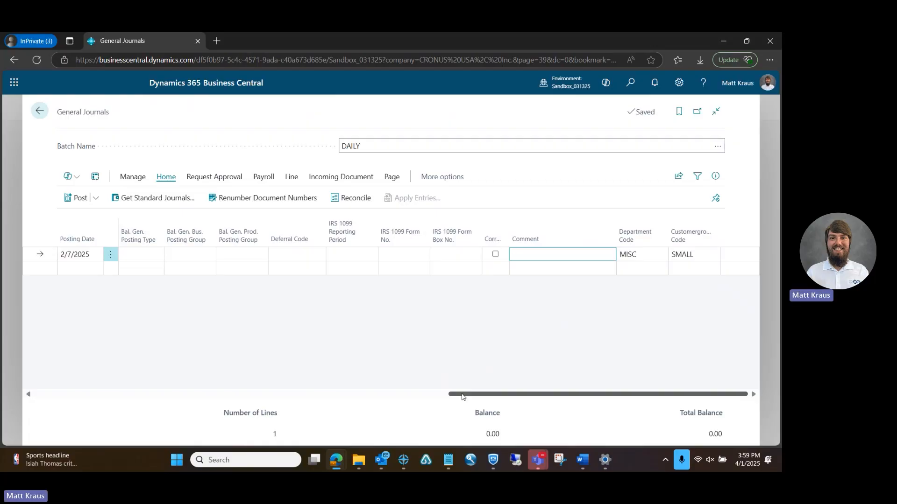
pyautogui.moveTo(461, 396); pyautogui.dragTo(4, 382)
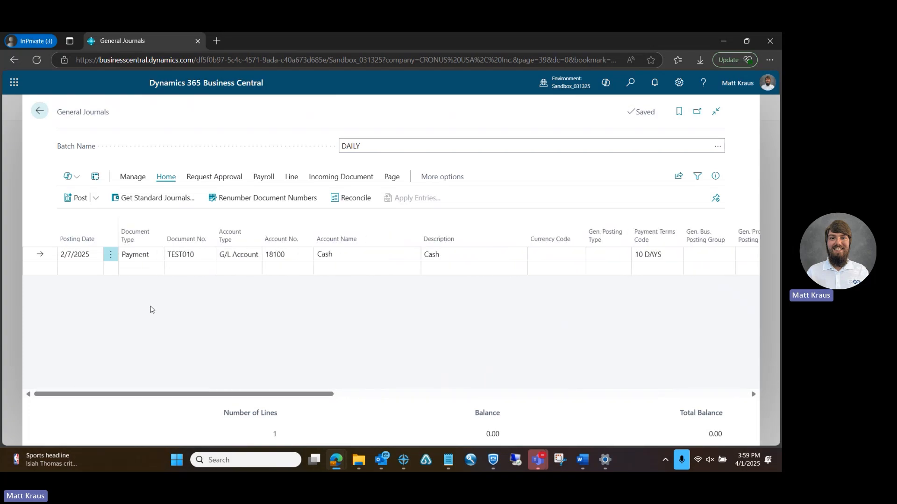